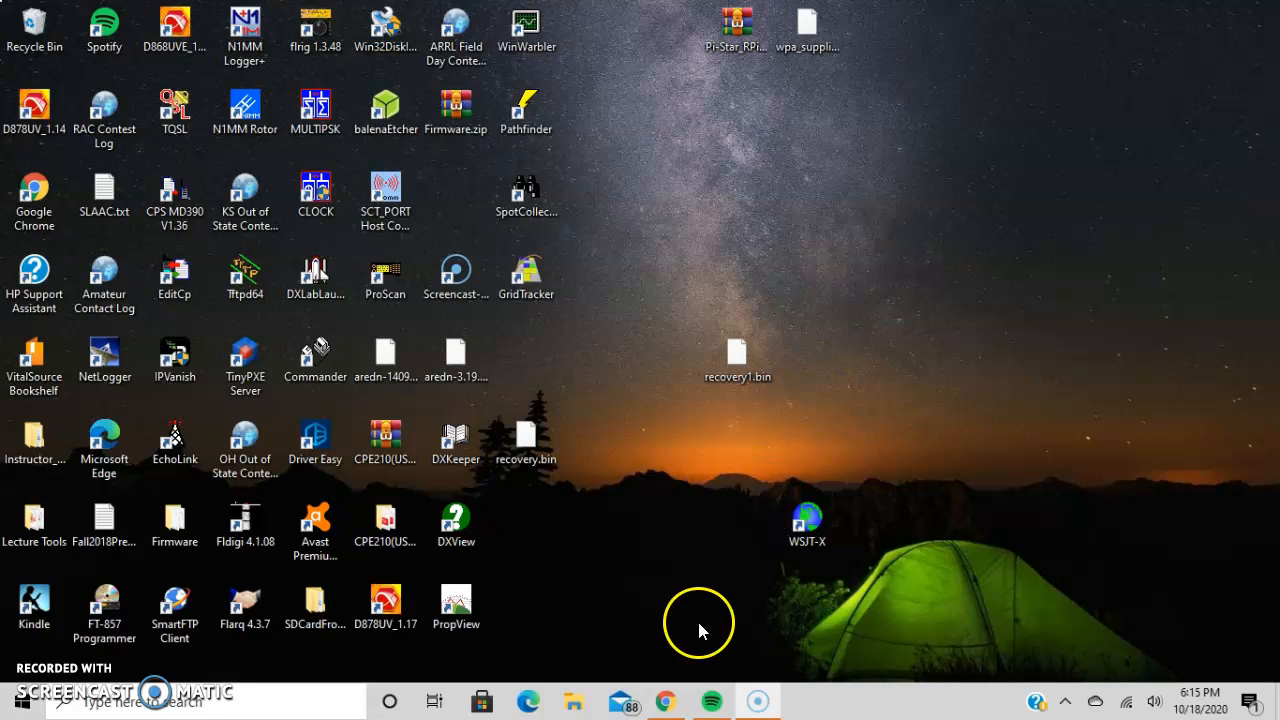
# Open the Winlink Express free download page from winlink.org in Chrome and locate the current production version's download link.
pyautogui.click(665, 701)
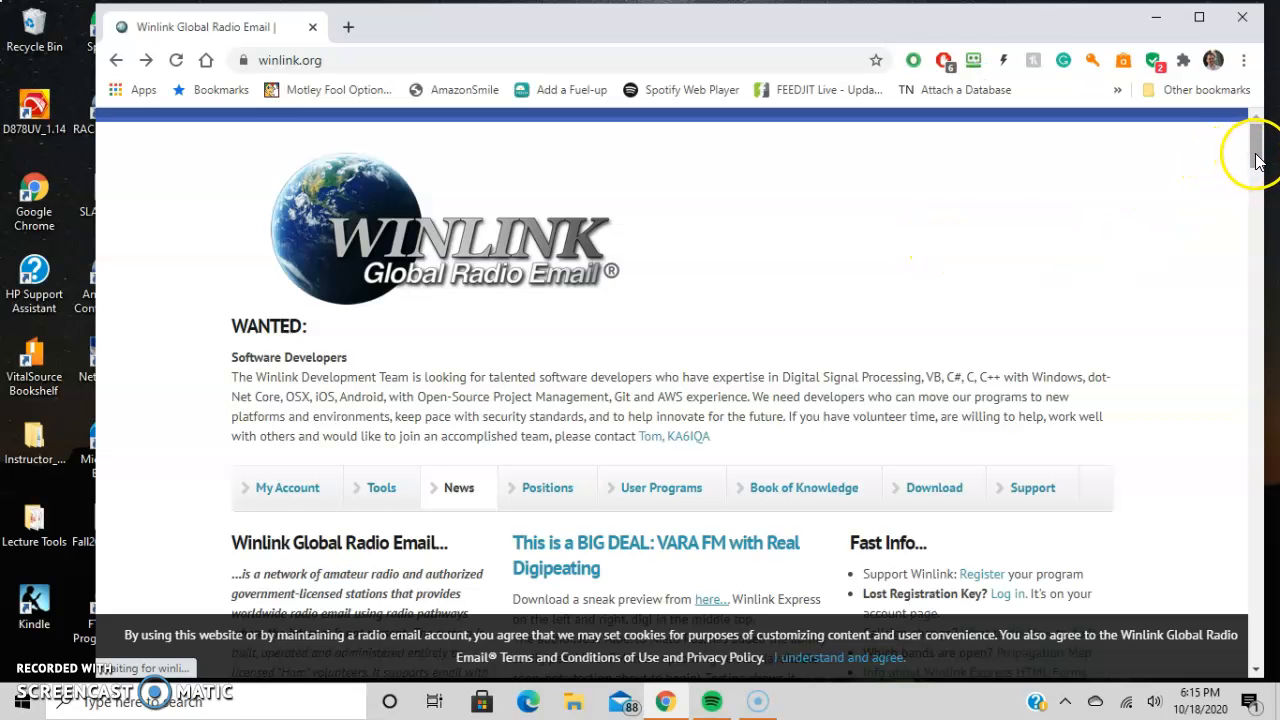
pyautogui.moveTo(1257, 160); pyautogui.dragTo(1257, 182)
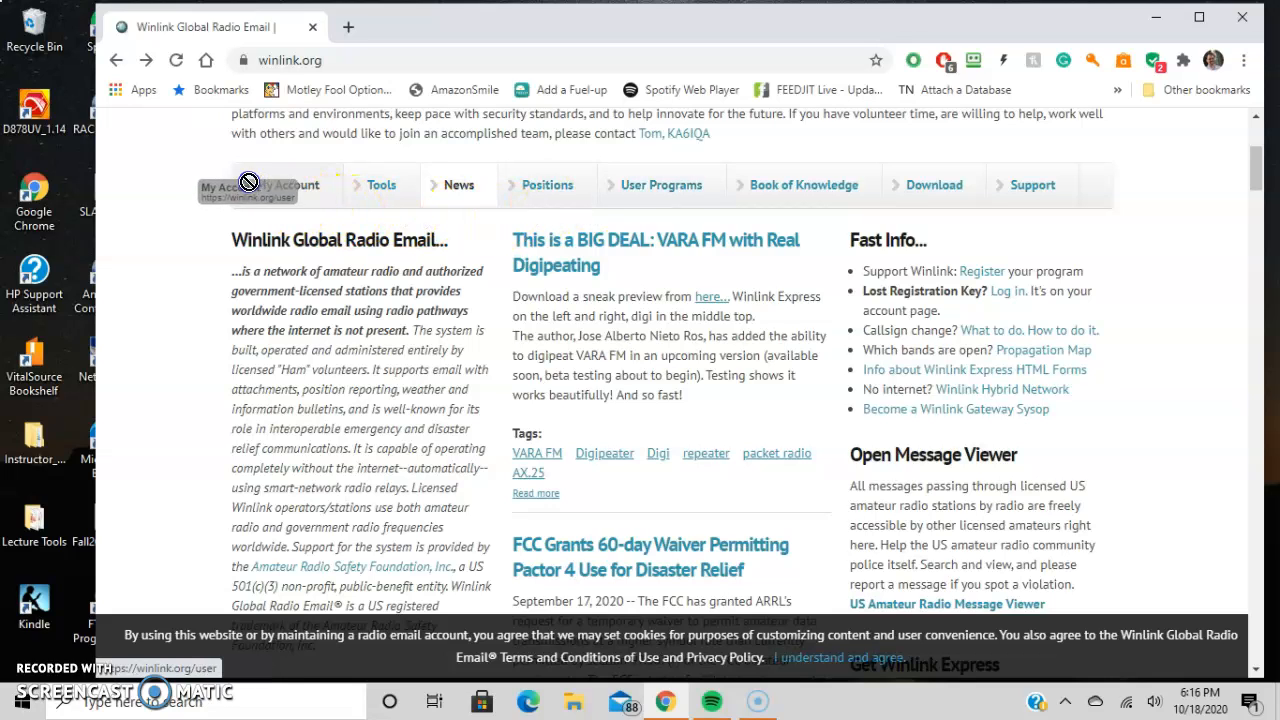
pyautogui.click(303, 198)
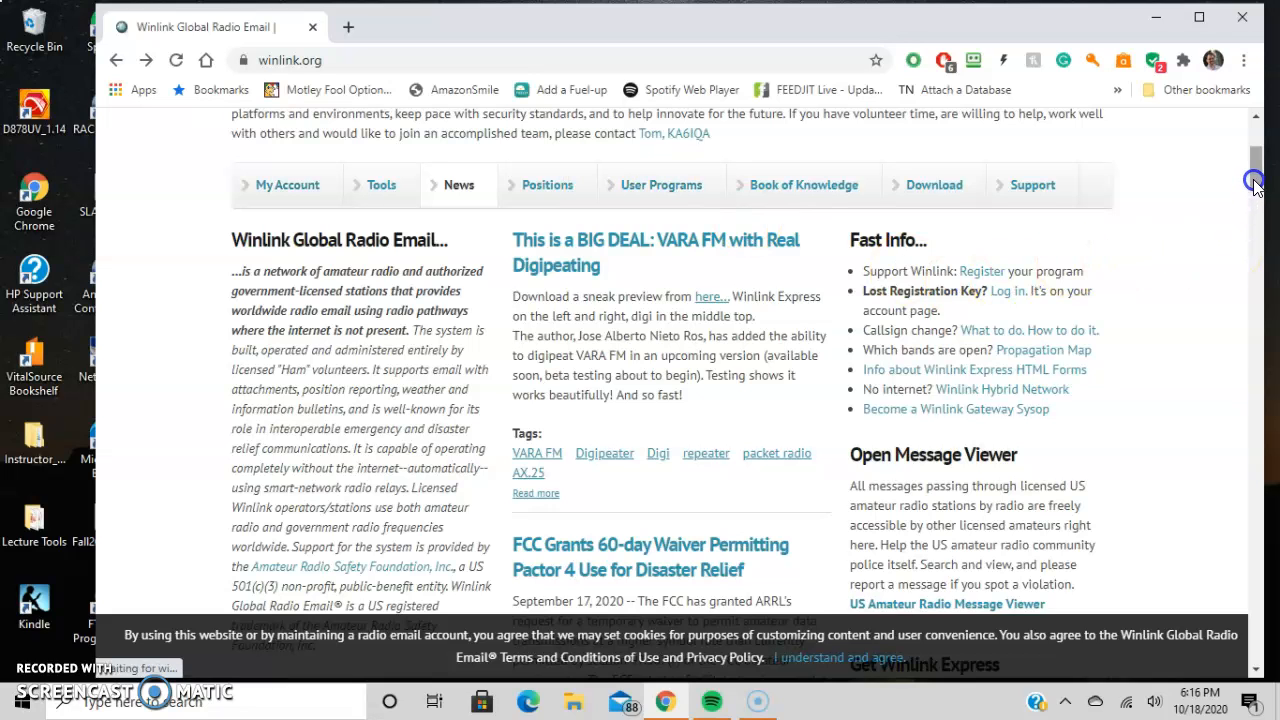
pyautogui.moveTo(1255, 183); pyautogui.dragTo(1256, 220)
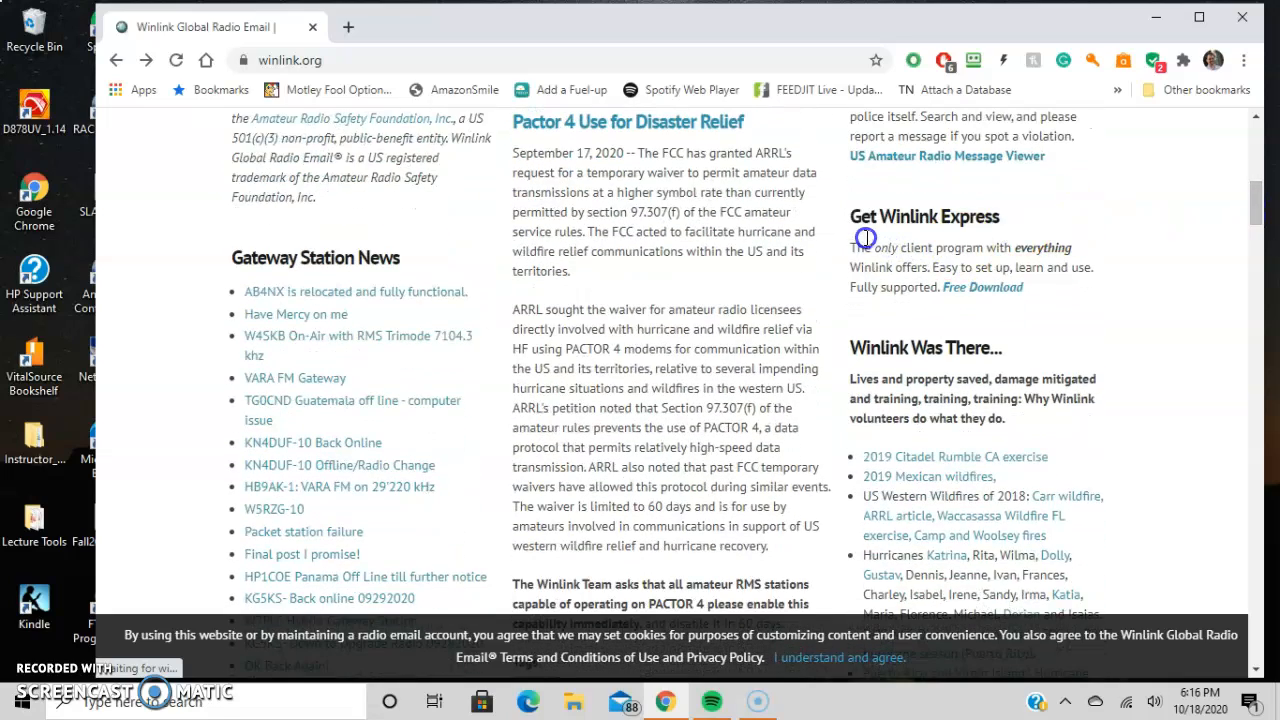
pyautogui.moveTo(850, 212); pyautogui.dragTo(1041, 291)
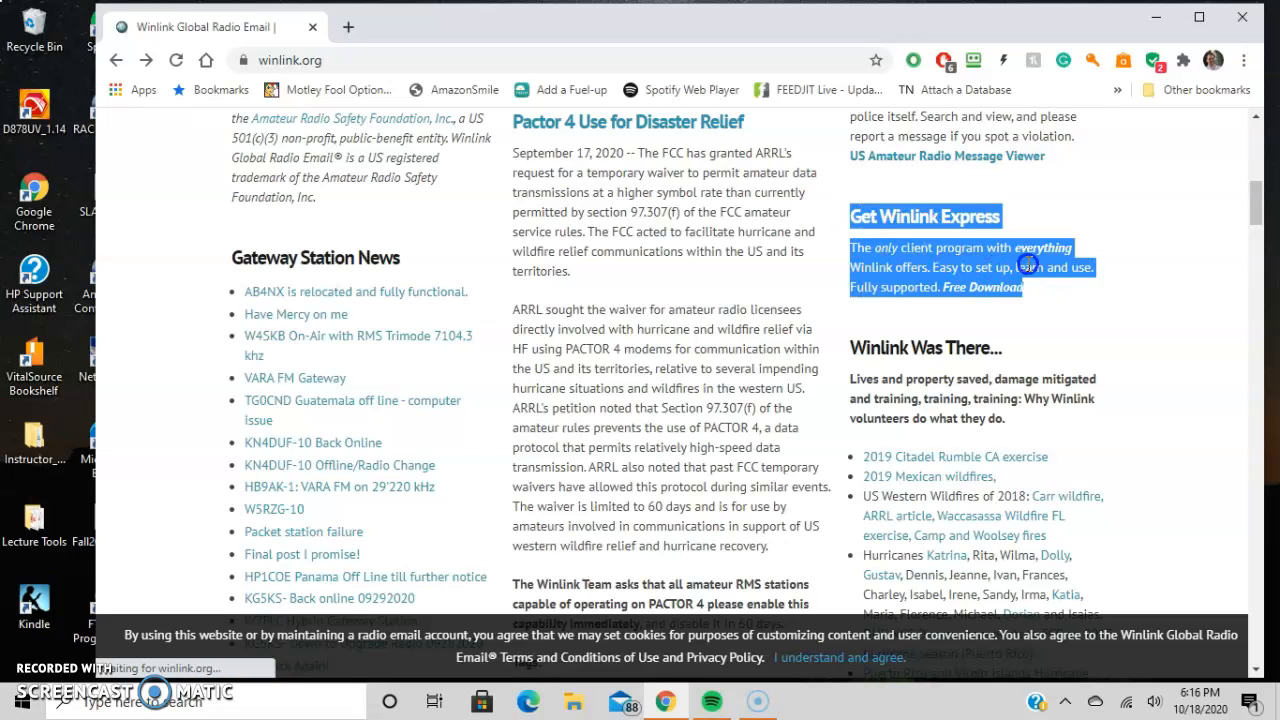
pyautogui.click(1022, 250)
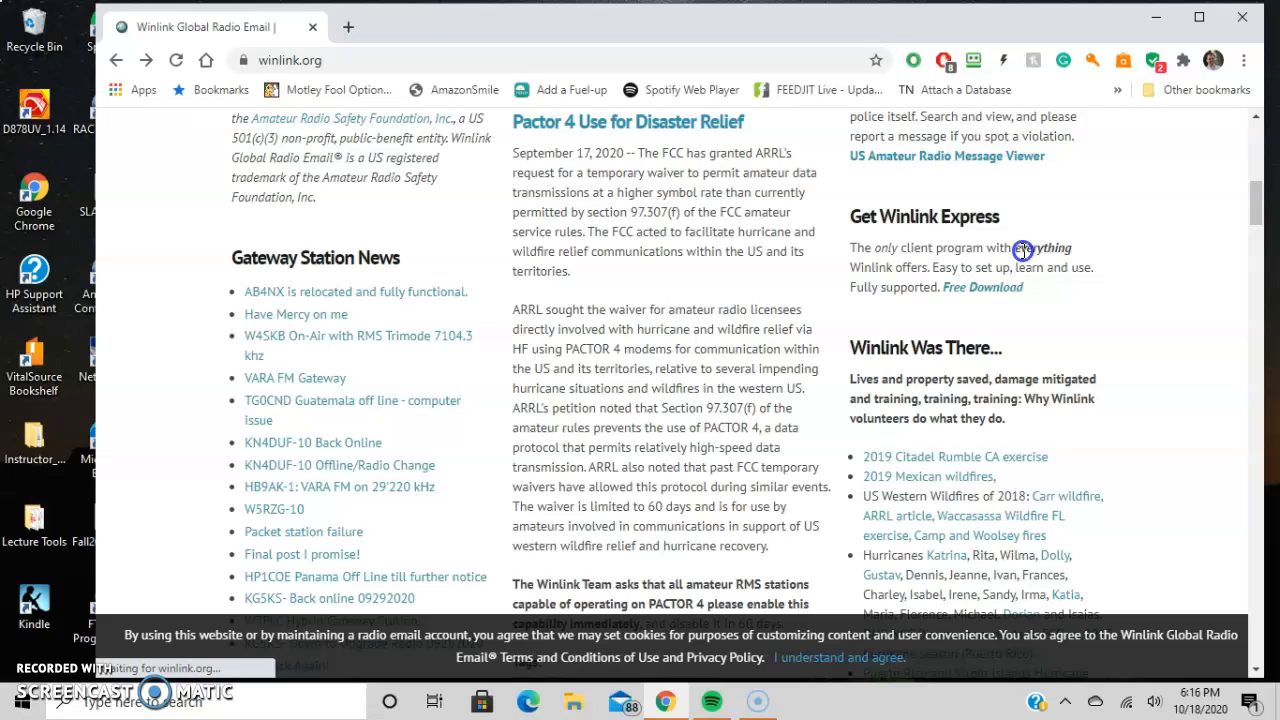
pyautogui.click(979, 289)
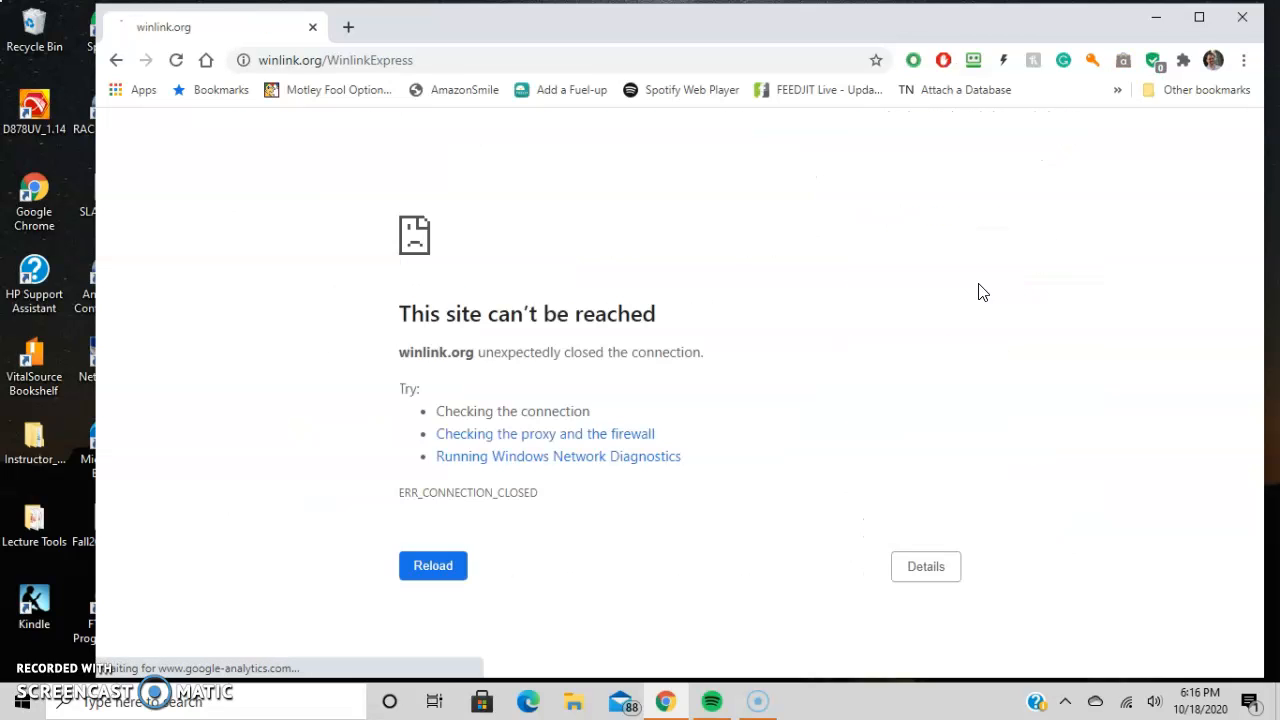
pyautogui.click(893, 254)
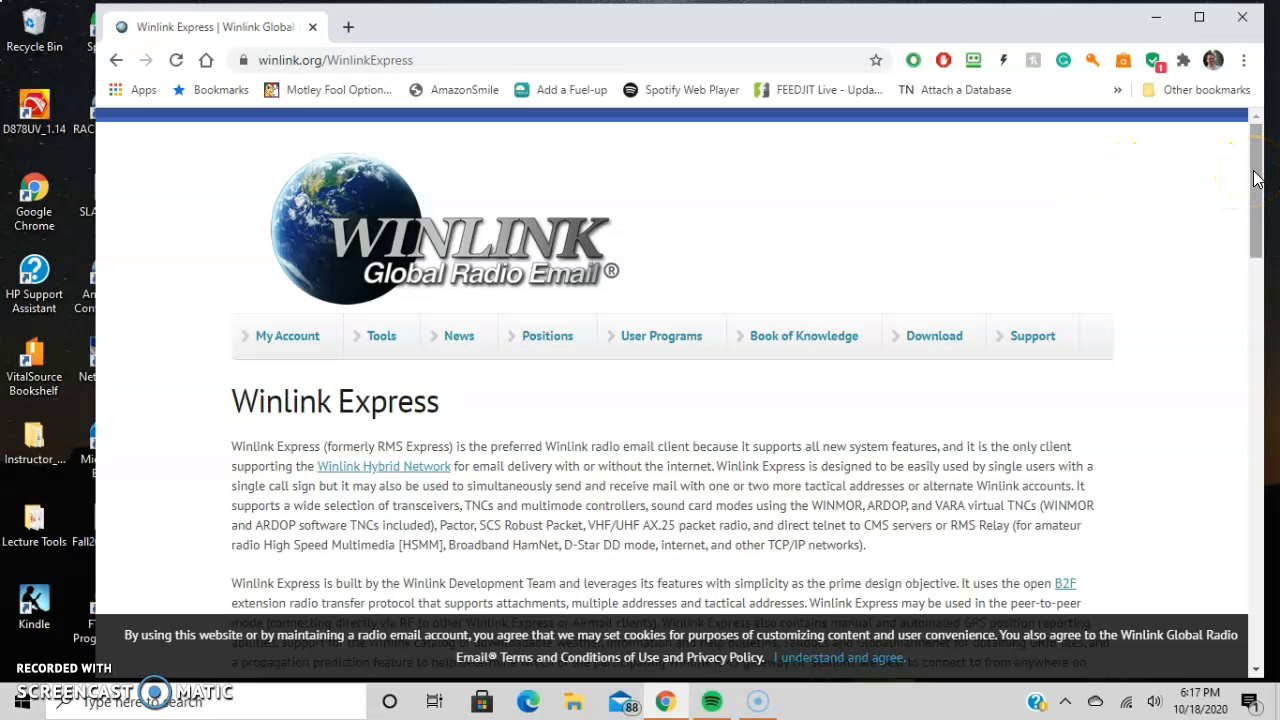
pyautogui.moveTo(1257, 178); pyautogui.dragTo(1258, 372)
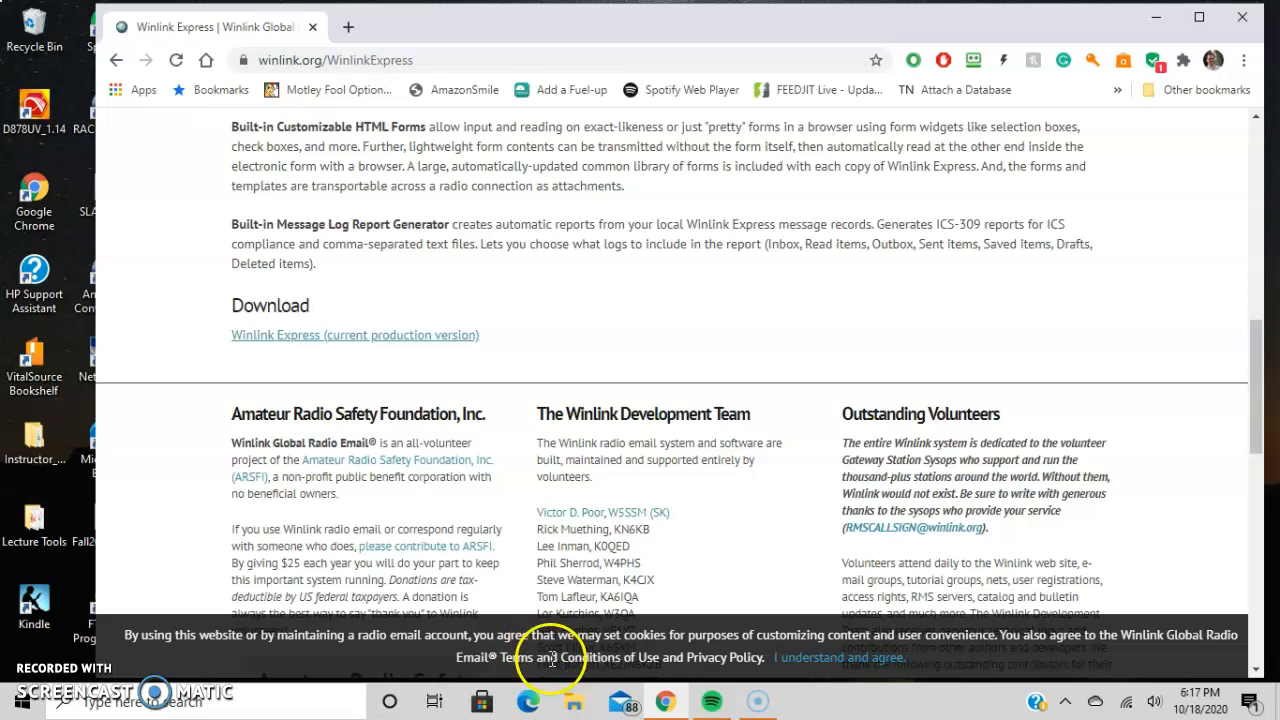
# Switch to File Explorer and open the Winlink_Express_install_1-5-32-0 folder in Downloads.
pyautogui.click(573, 704)
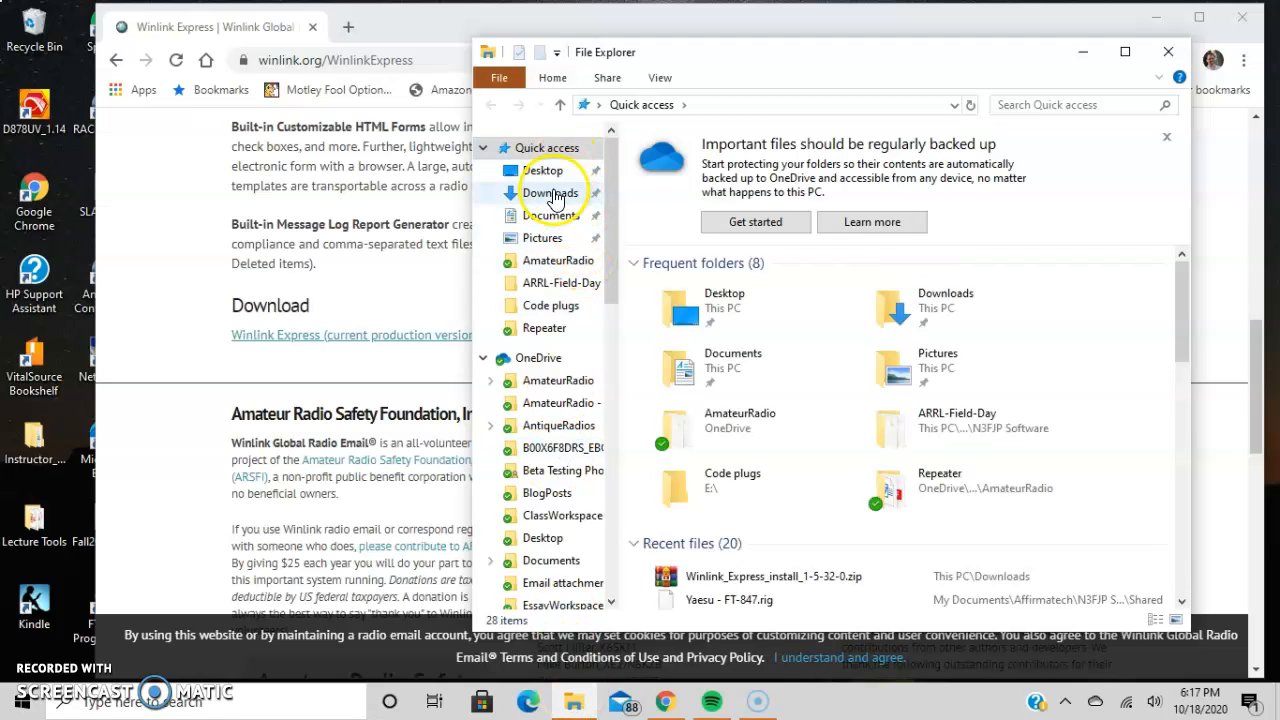
pyautogui.click(551, 196)
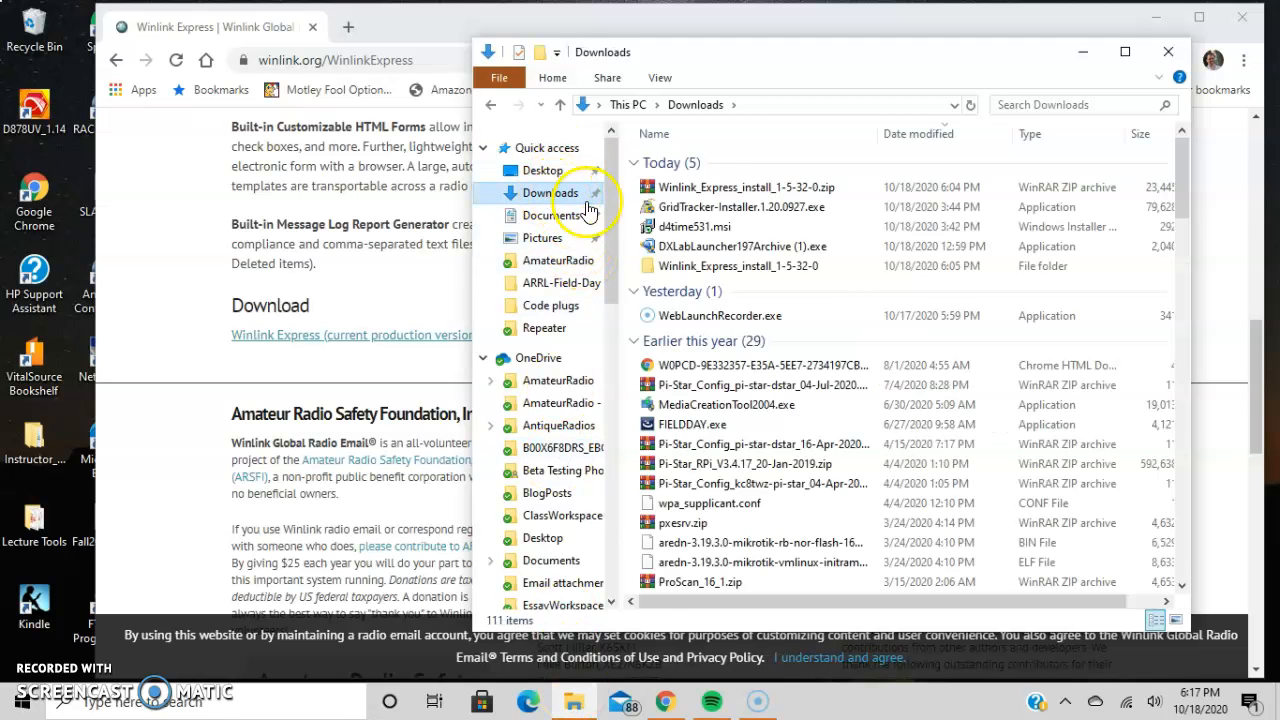
pyautogui.click(707, 190)
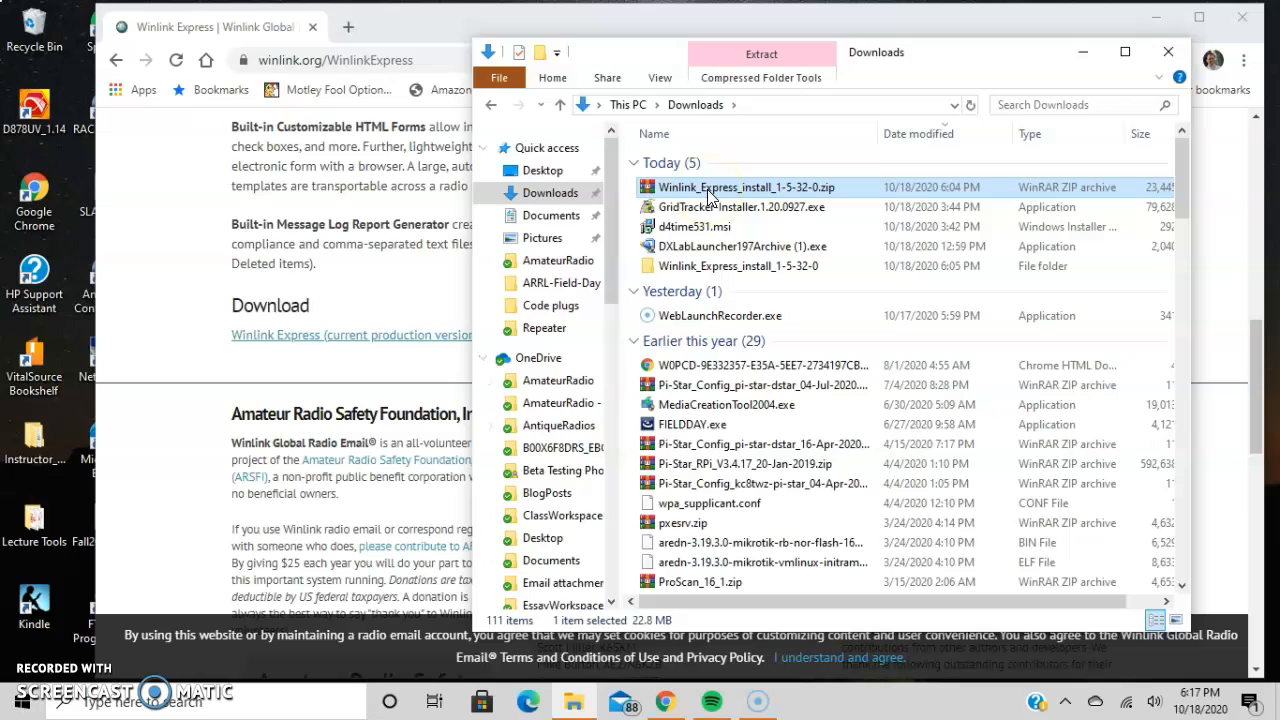
pyautogui.doubleClick(700, 268)
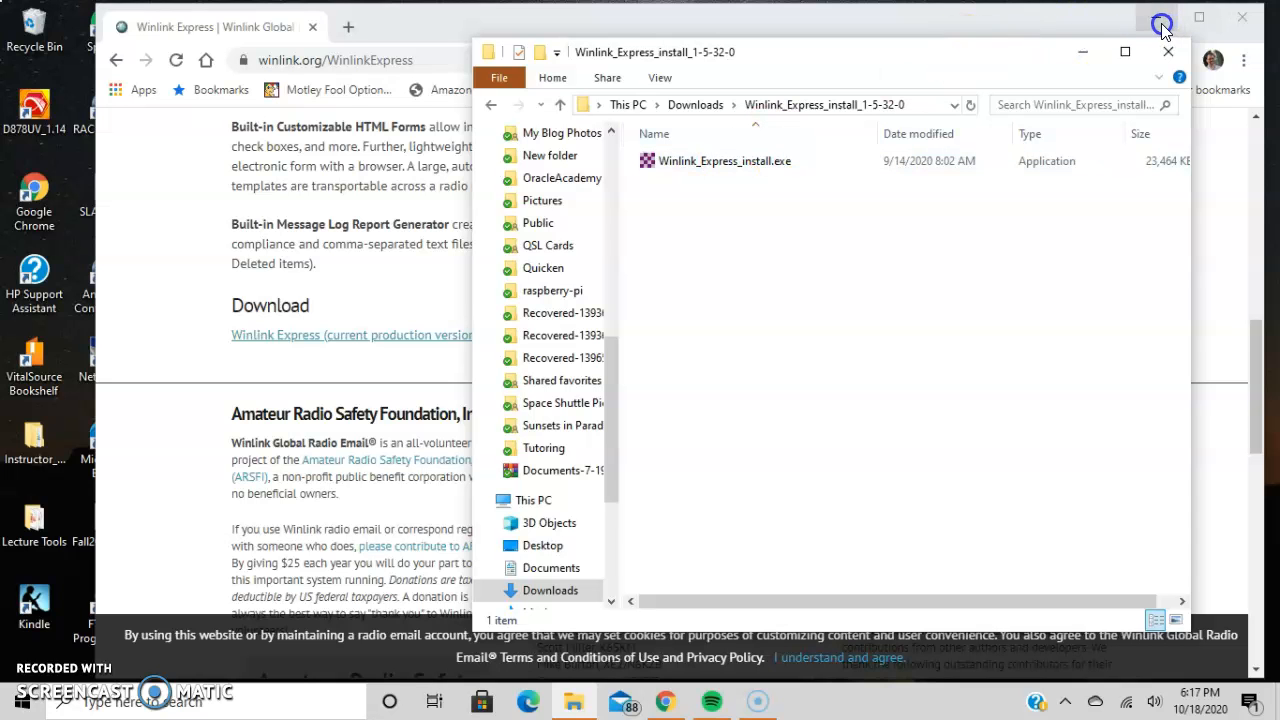
# Minimize the browser and run Winlink_Express_install.exe, accepting the C:\RMS Express destination and the RMS Express Start Menu folder.
pyautogui.click(1160, 20)
pyautogui.click(741, 160)
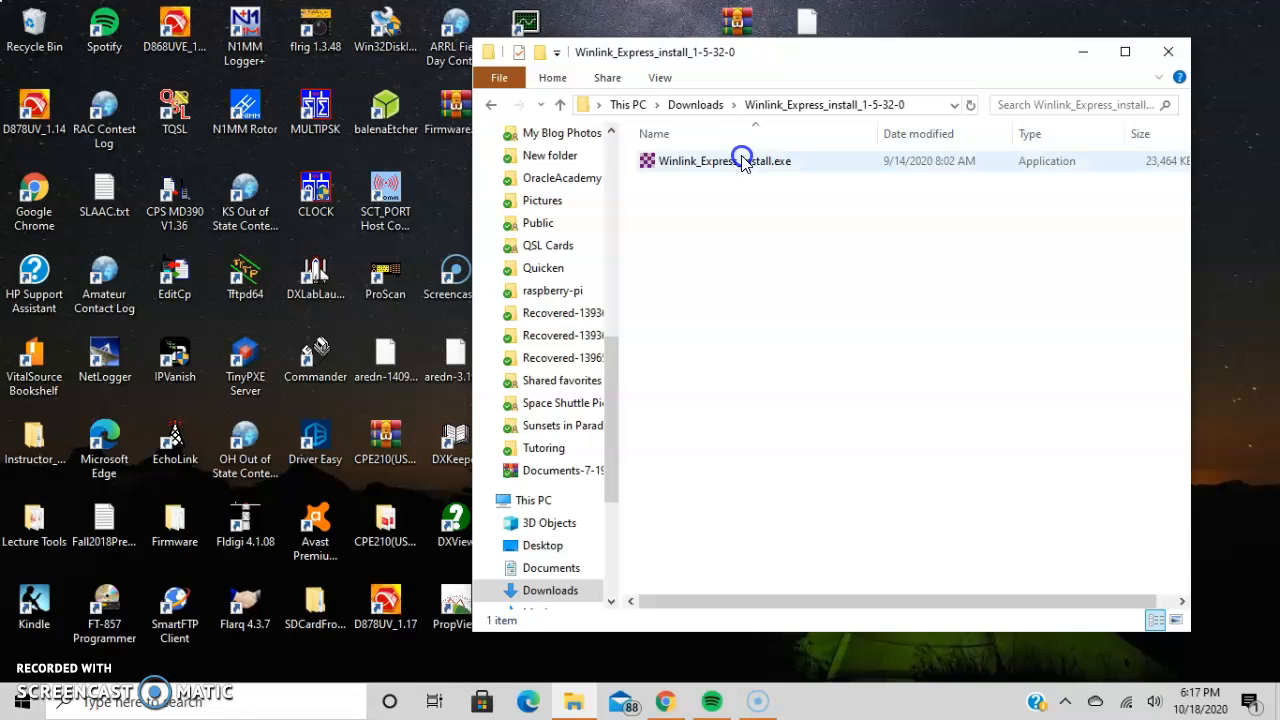
pyautogui.doubleClick(741, 160)
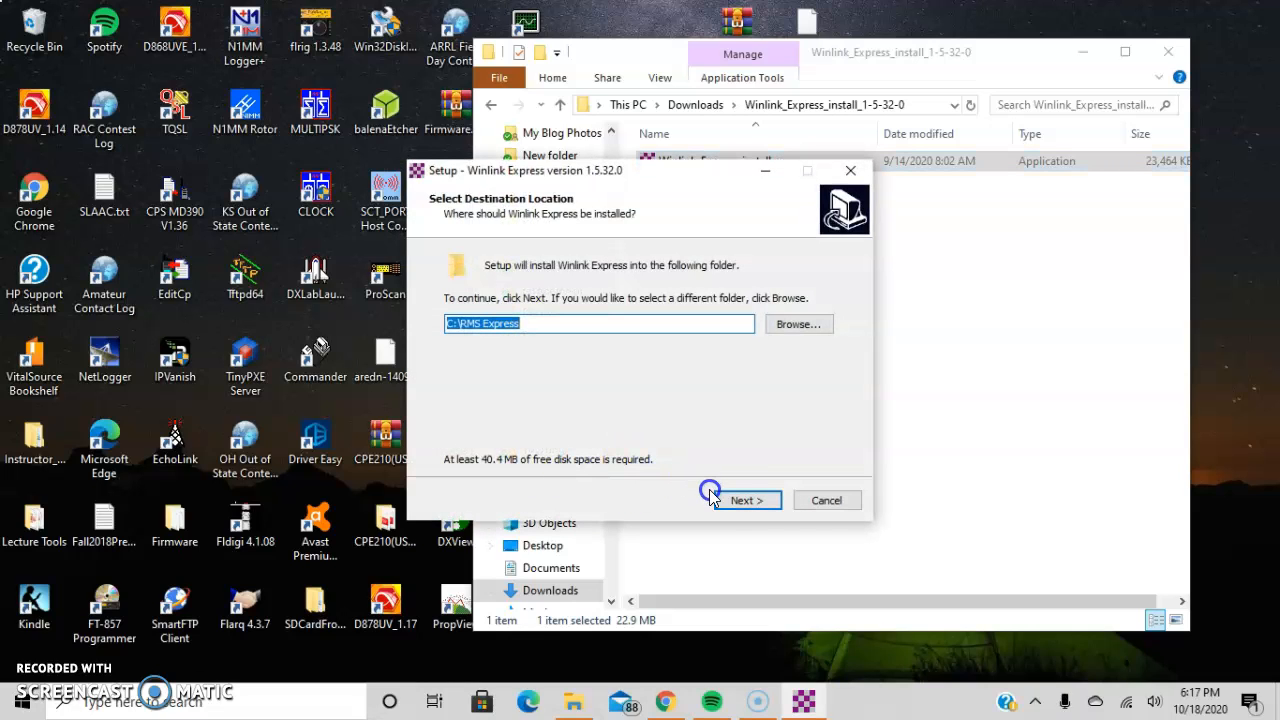
pyautogui.click(742, 501)
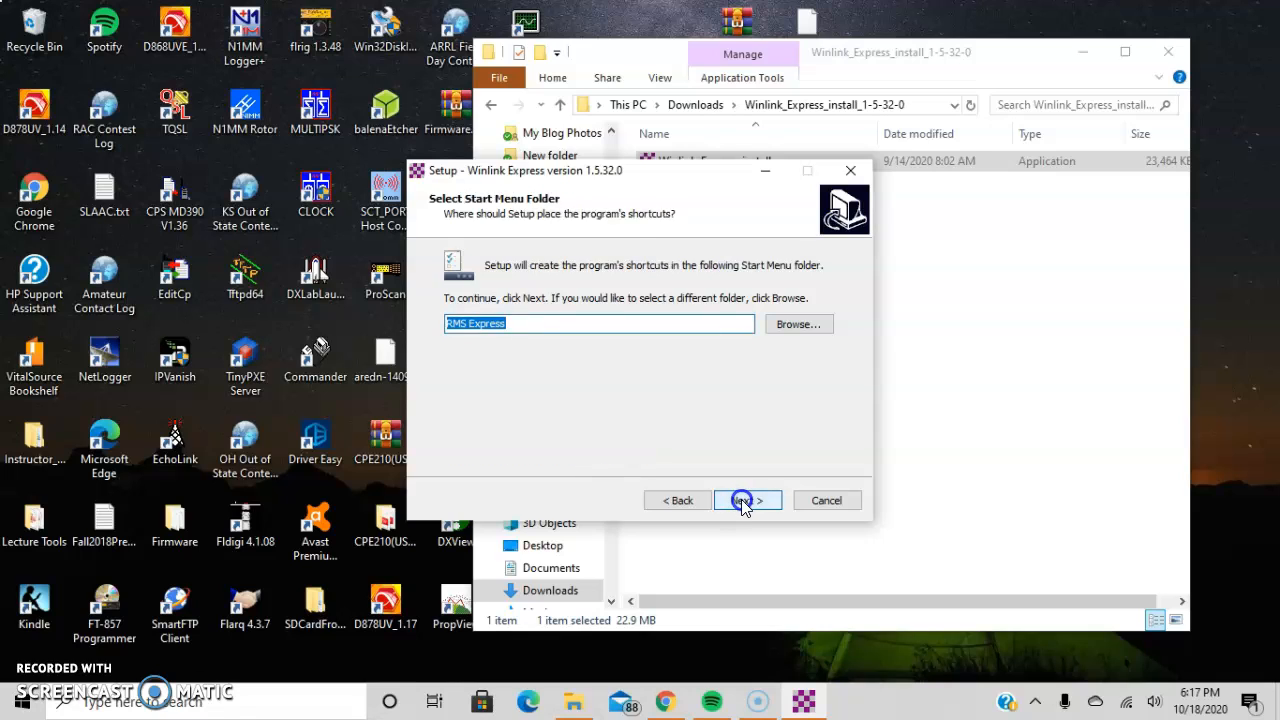
pyautogui.click(742, 501)
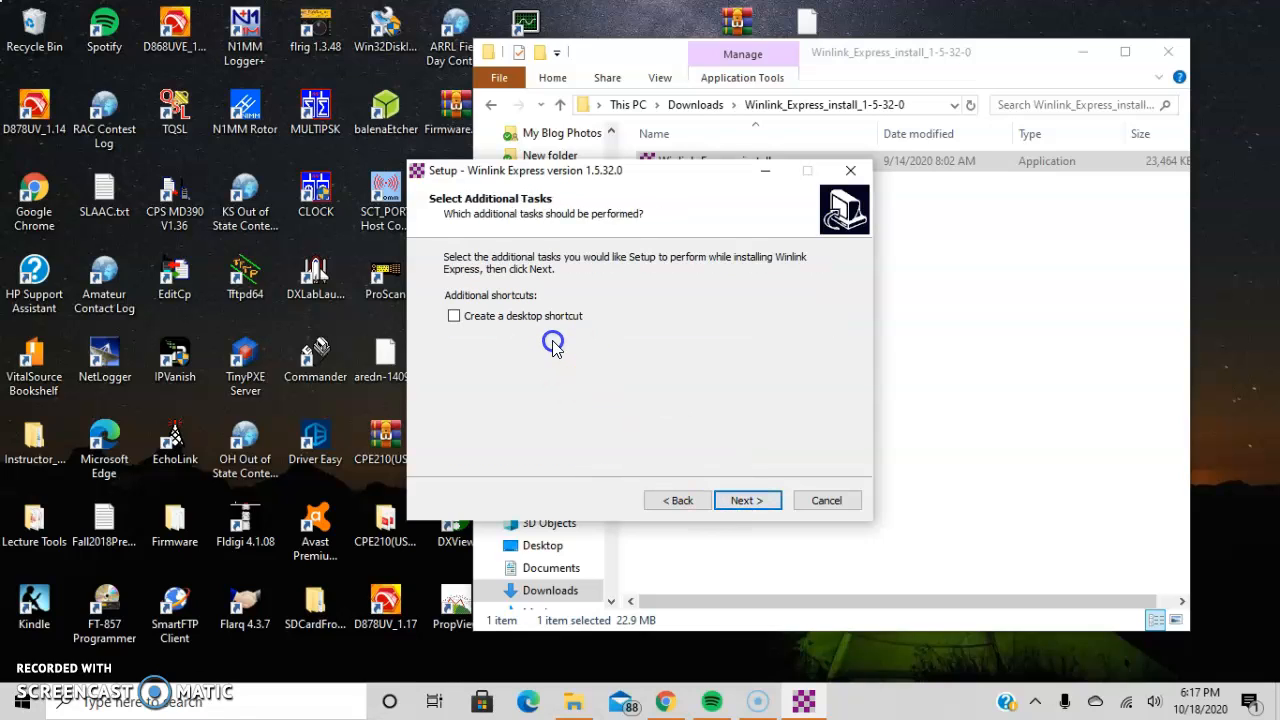
# Install Winlink Express with a desktop shortcut, close File Explorer, and finish setup with Launch Winlink Express enabled.
pyautogui.click(528, 317)
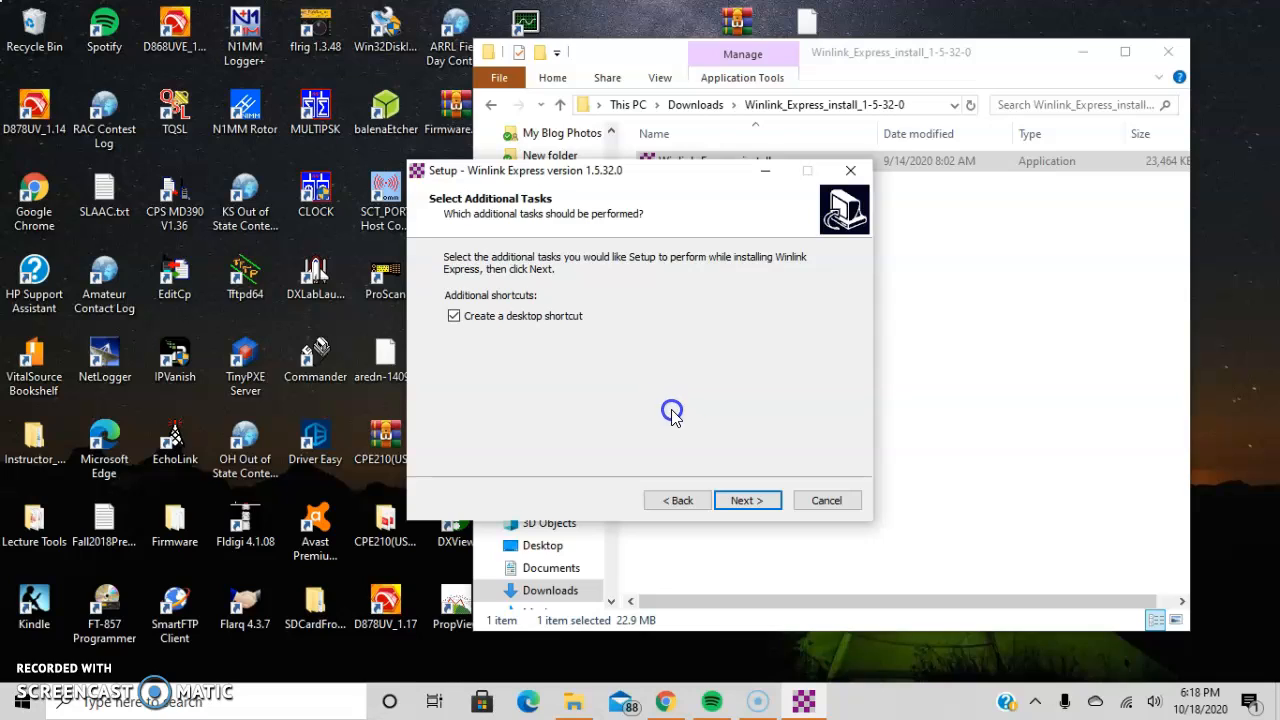
pyautogui.click(748, 501)
pyautogui.click(748, 501)
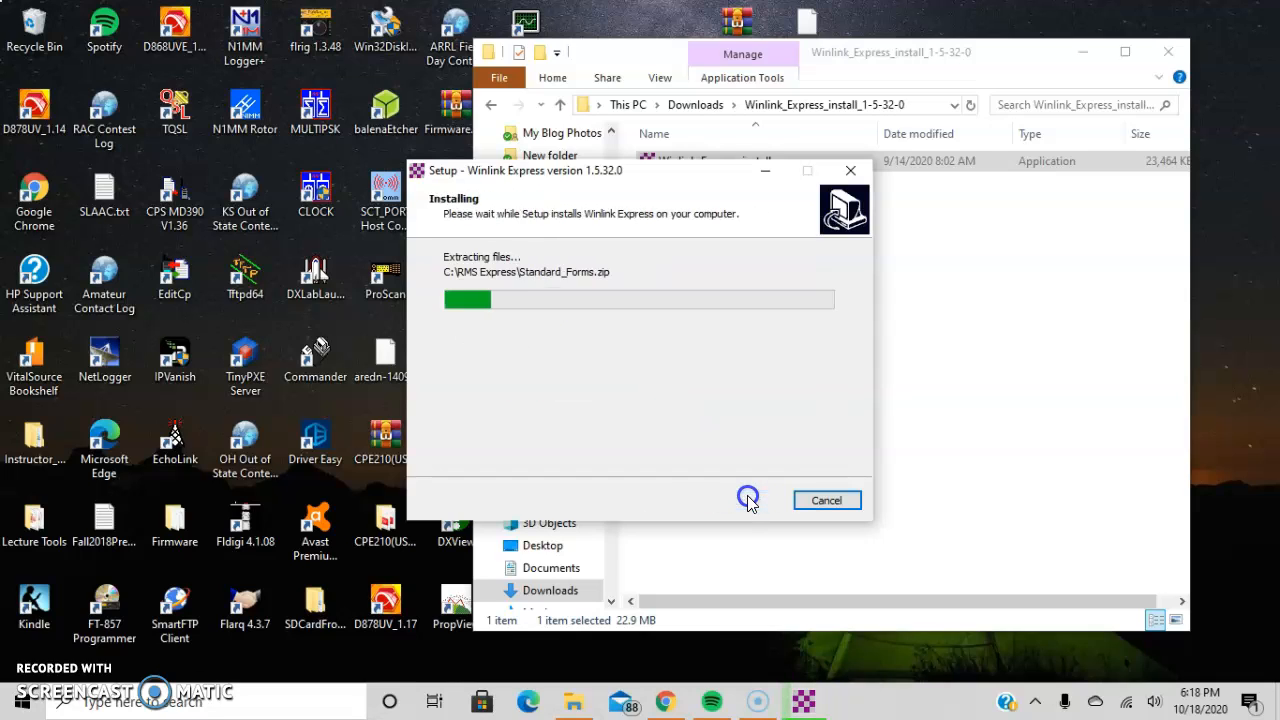
pyautogui.click(1170, 53)
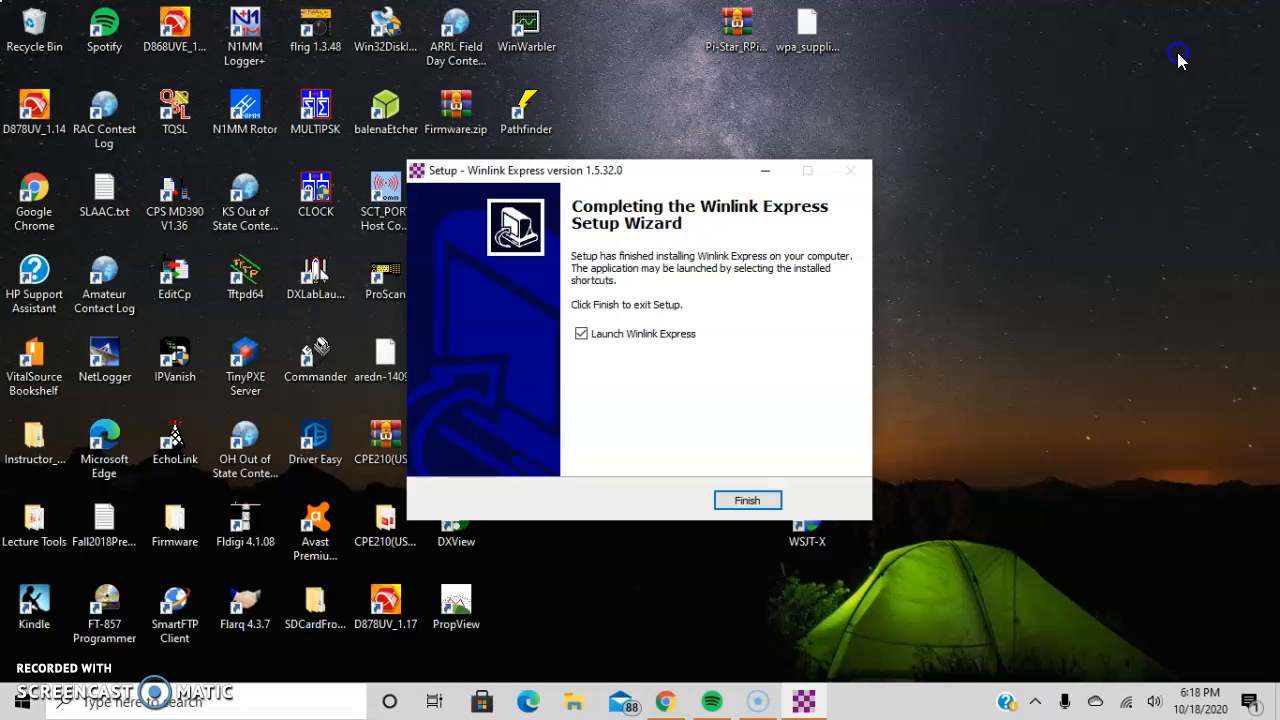
pyautogui.click(746, 497)
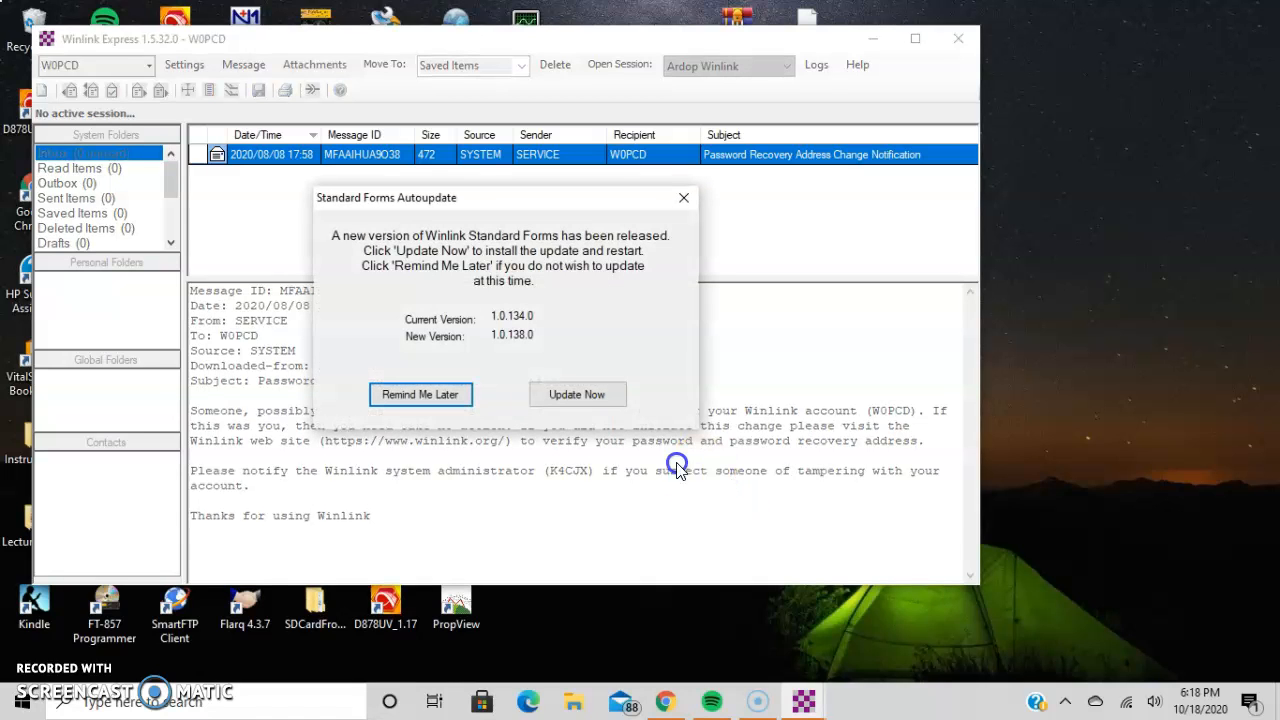
# Update the Winlink Standard Forms to version 1.0.138.0 and dismiss the completion notice.
pyautogui.click(565, 392)
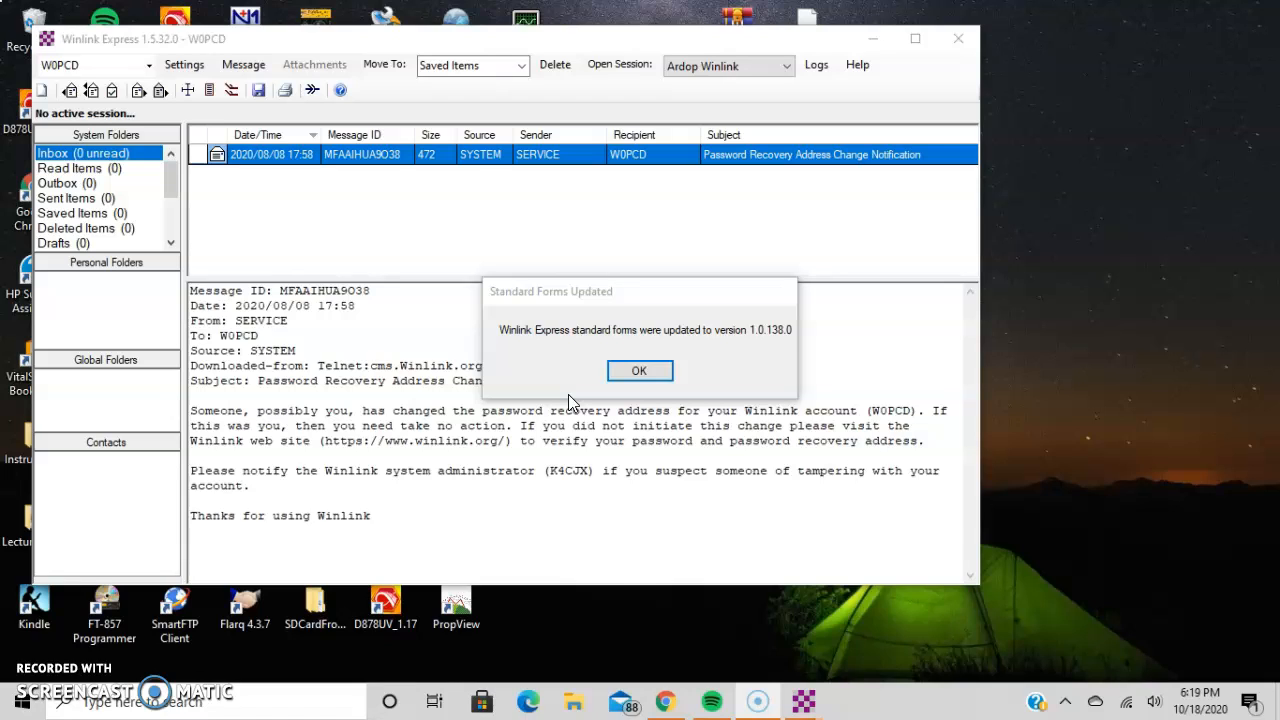
pyautogui.press('Return')
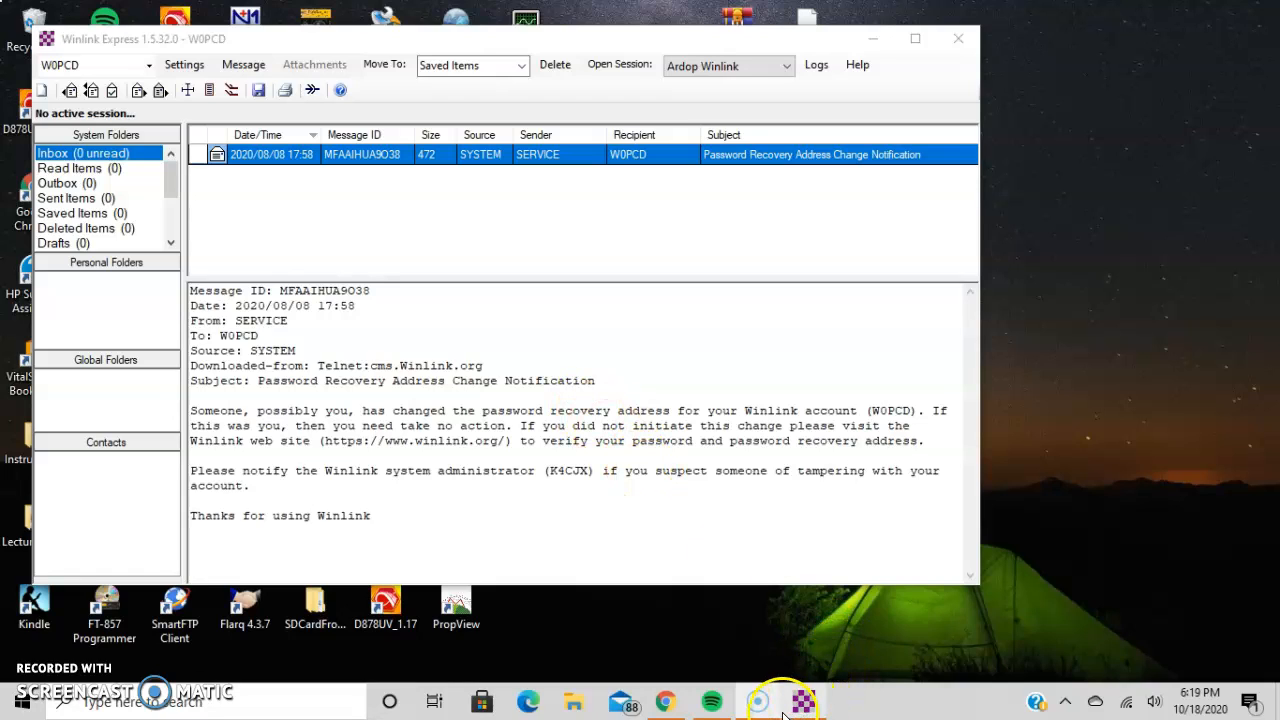
# Open the Winlink Express properties, review the callsign, grid square, registration key and contact fields, and save the properties.
pyautogui.moveTo(800, 705)
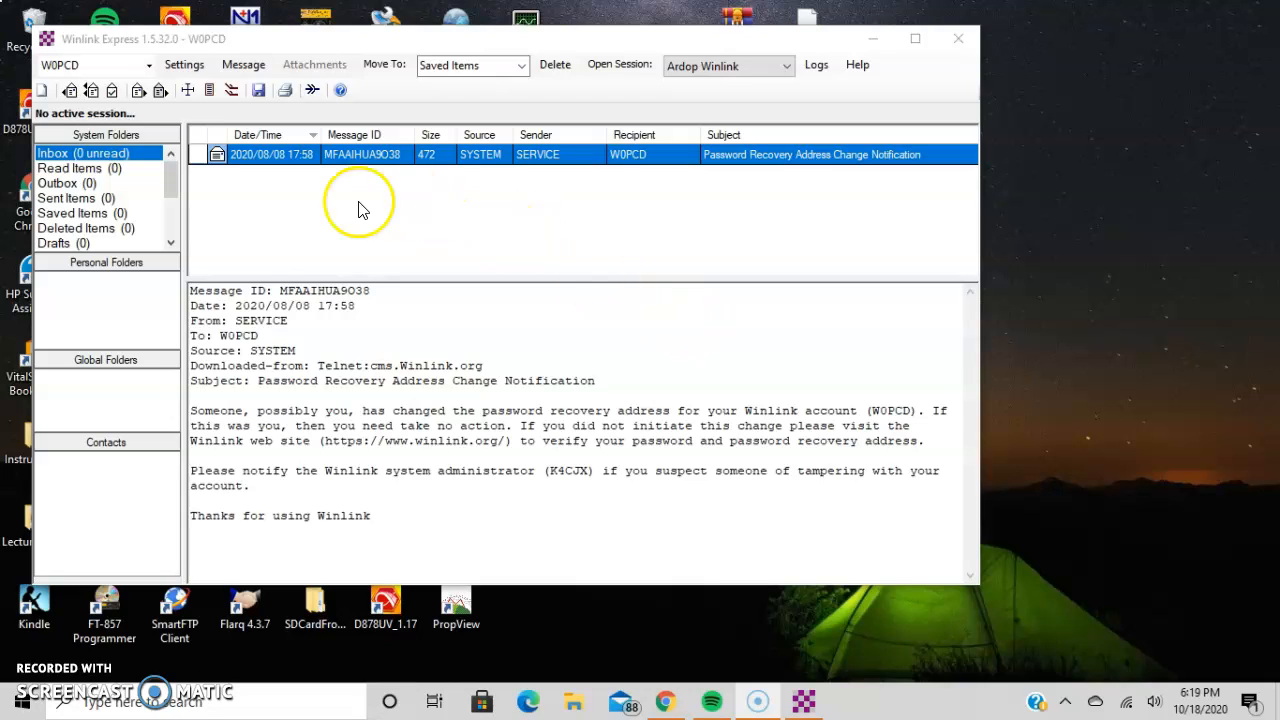
pyautogui.click(191, 67)
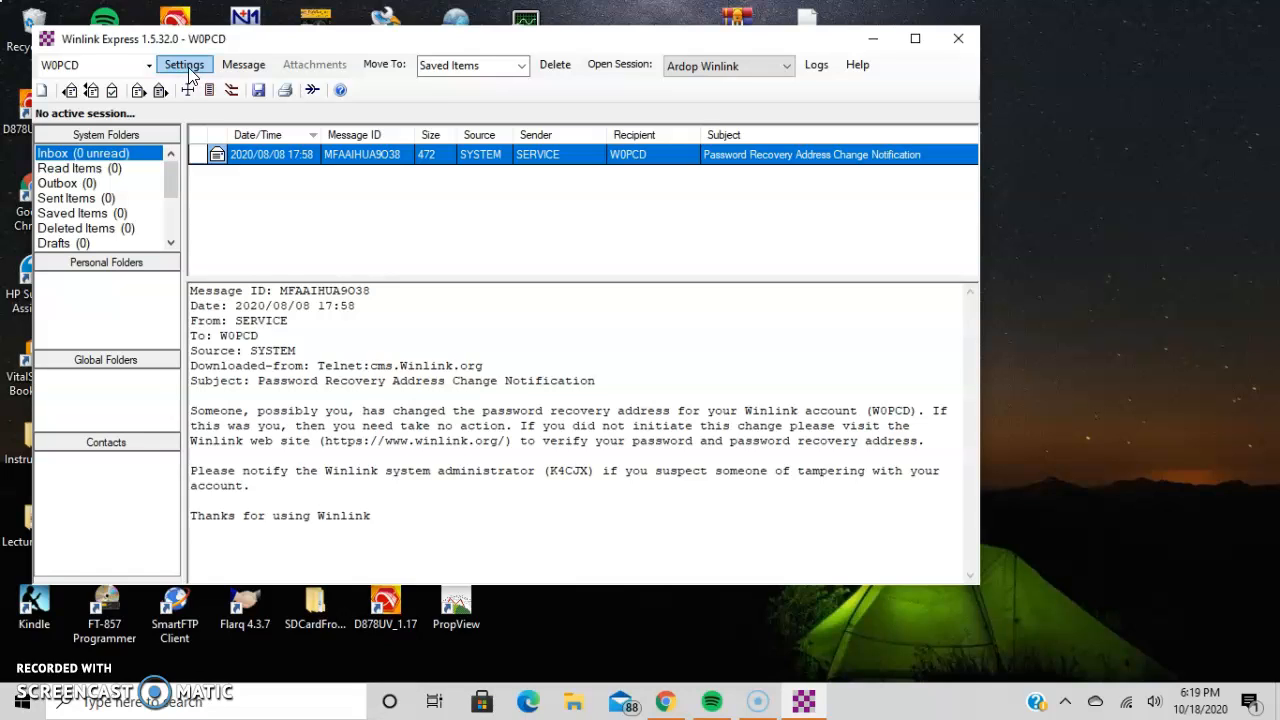
pyautogui.click(188, 66)
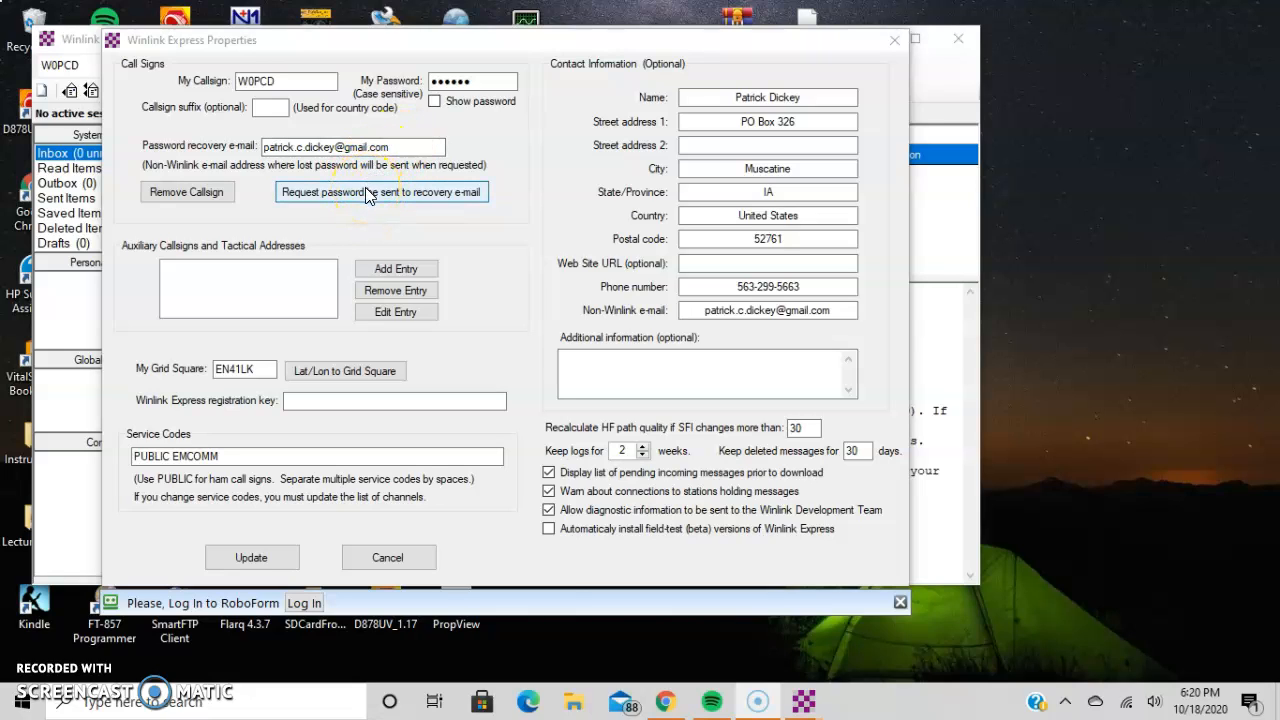
pyautogui.click(305, 378)
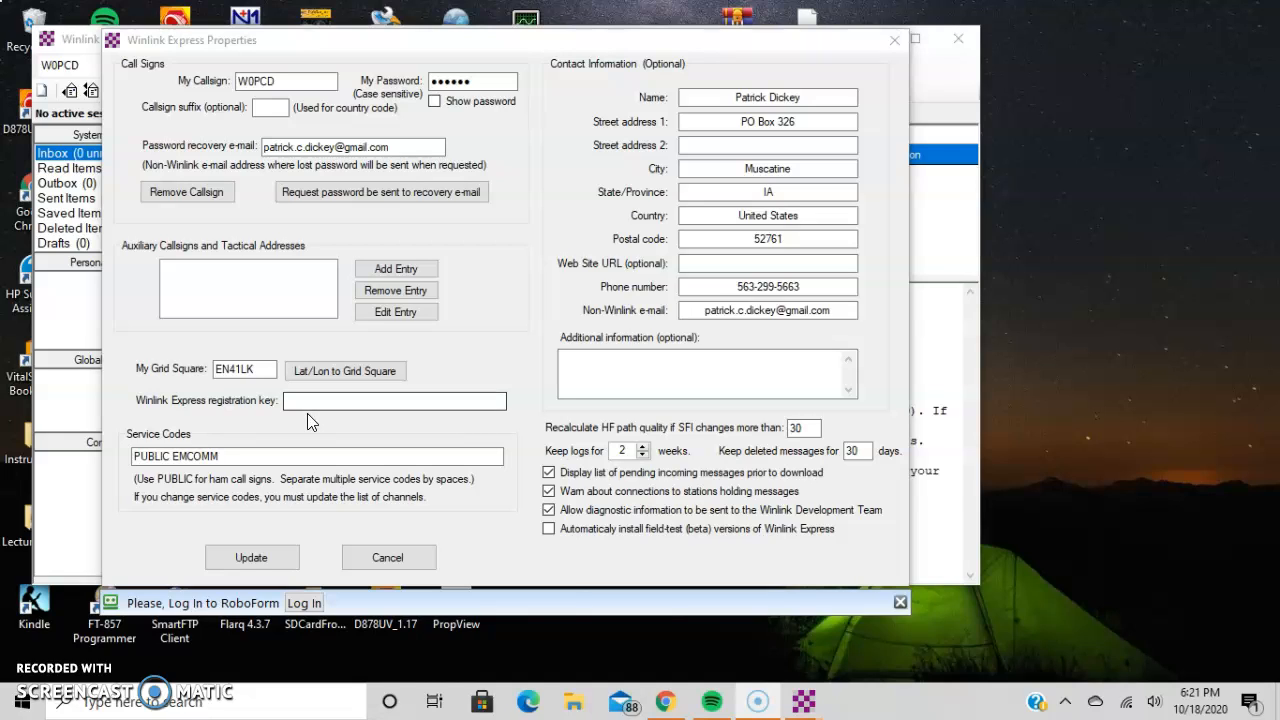
pyautogui.click(324, 402)
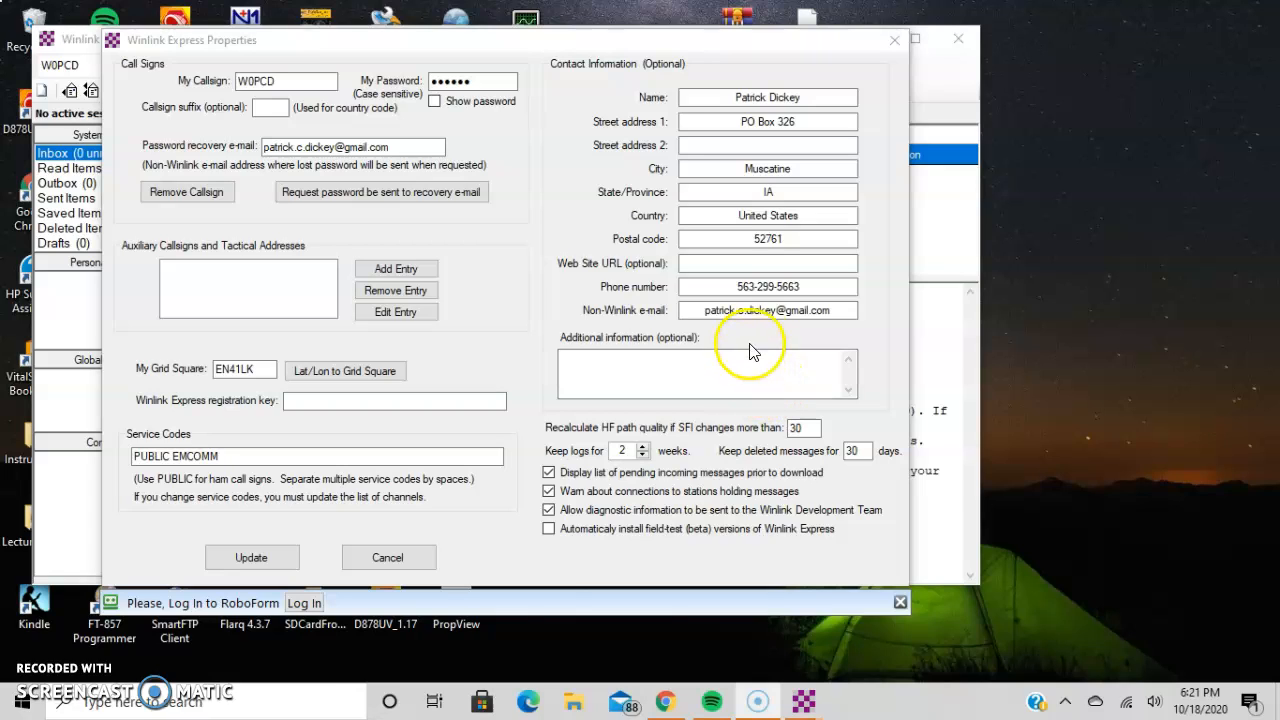
pyautogui.click(750, 310)
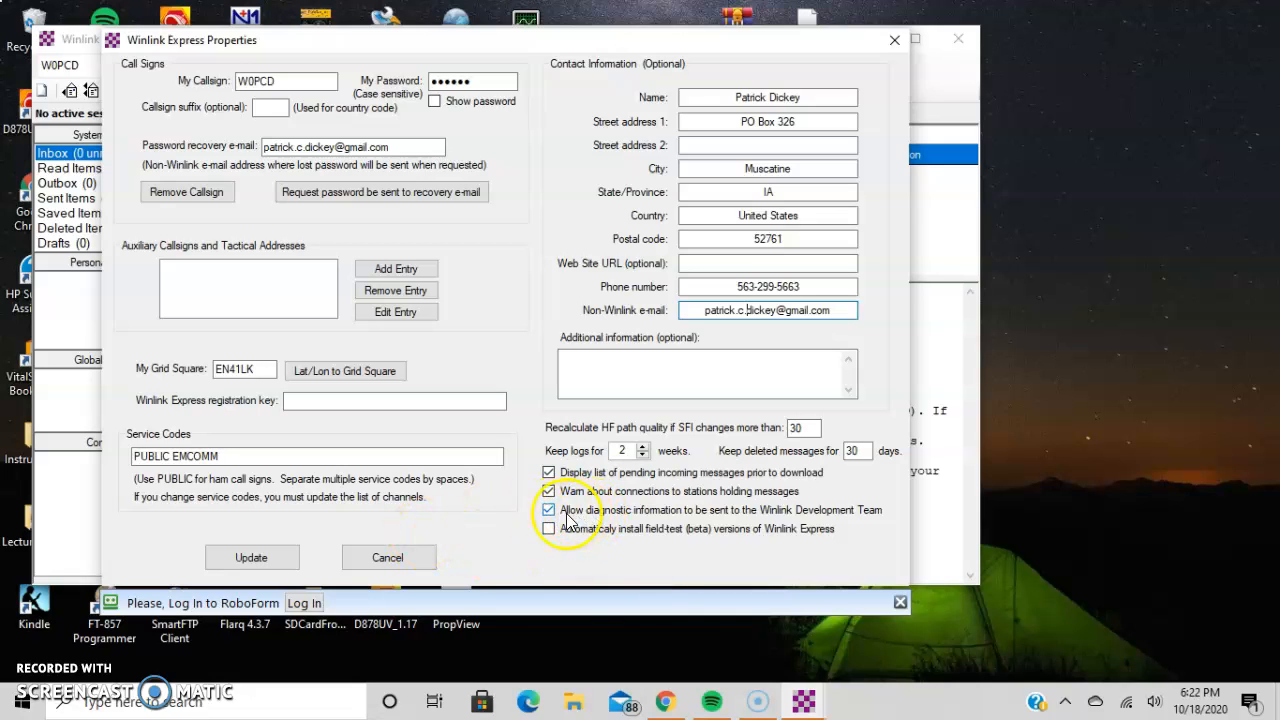
pyautogui.click(270, 561)
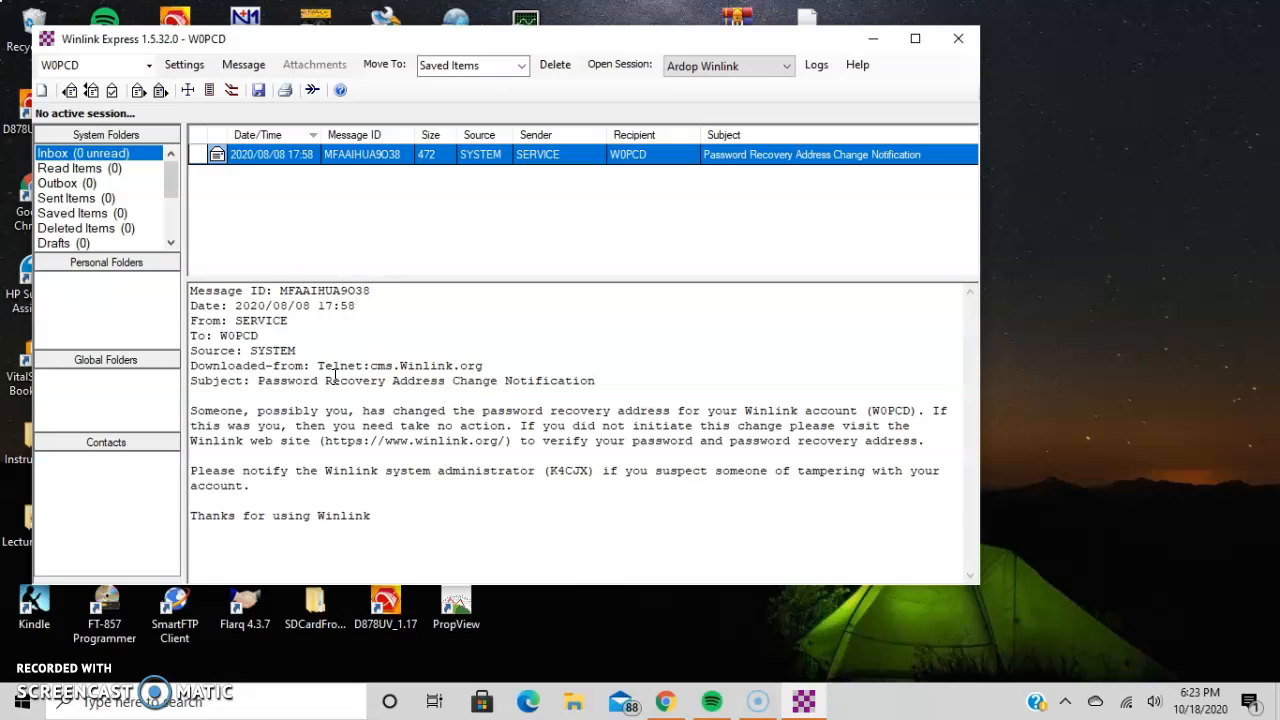
pyautogui.click(238, 65)
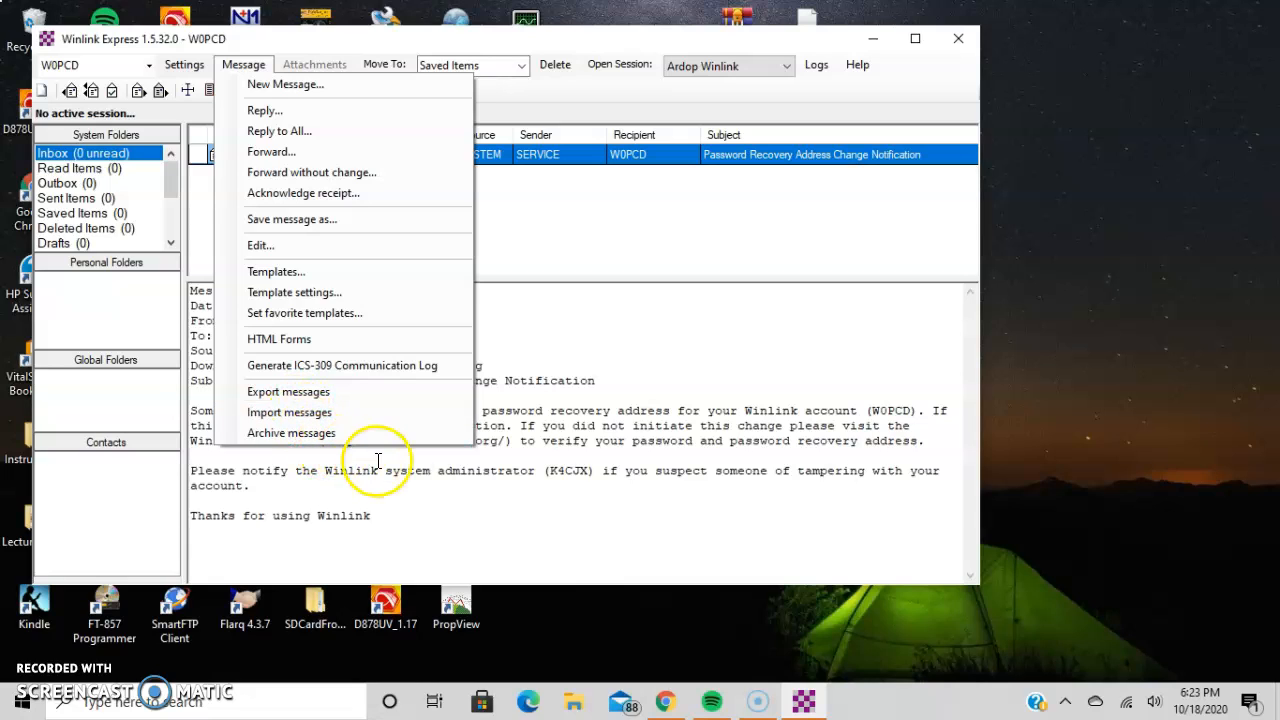
pyautogui.click(620, 390)
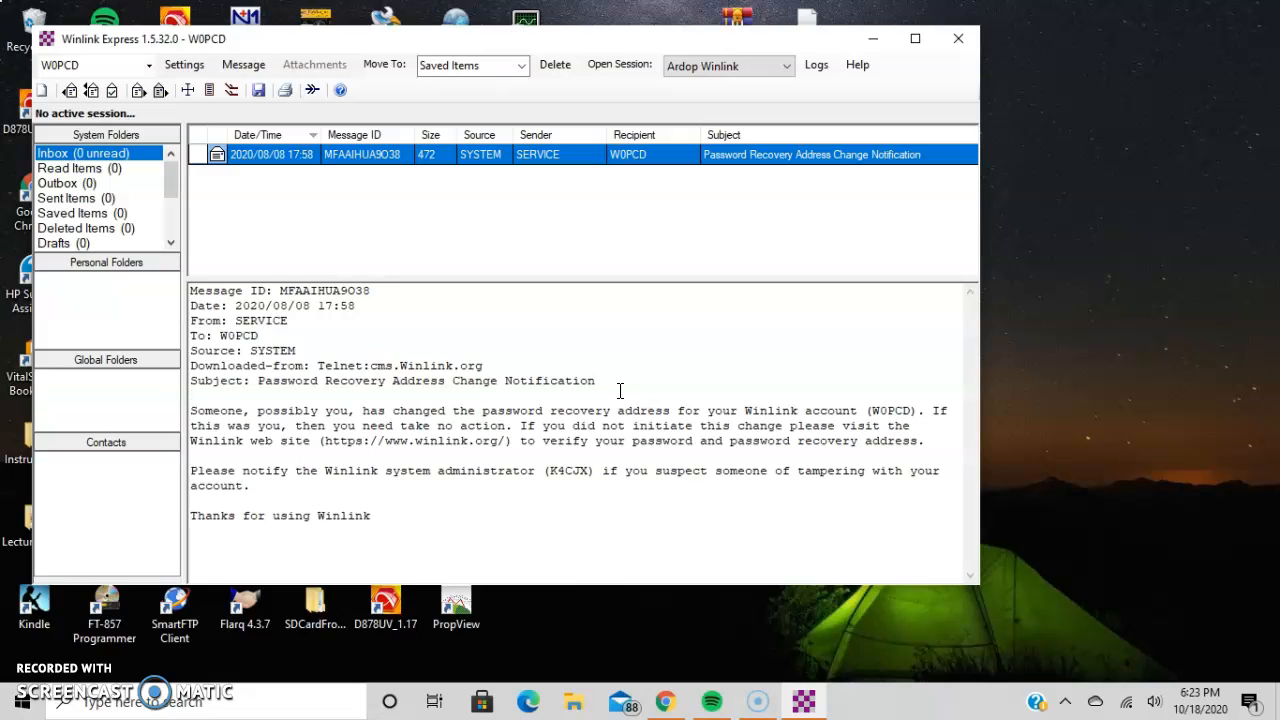